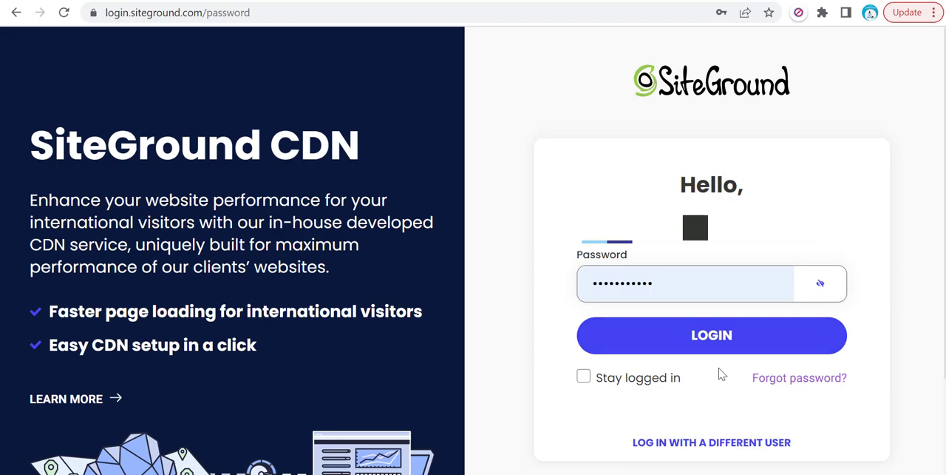
# - Log in to the hosting account and open the Site Tools of lnkguide.com
pyautogui.click(710, 344)
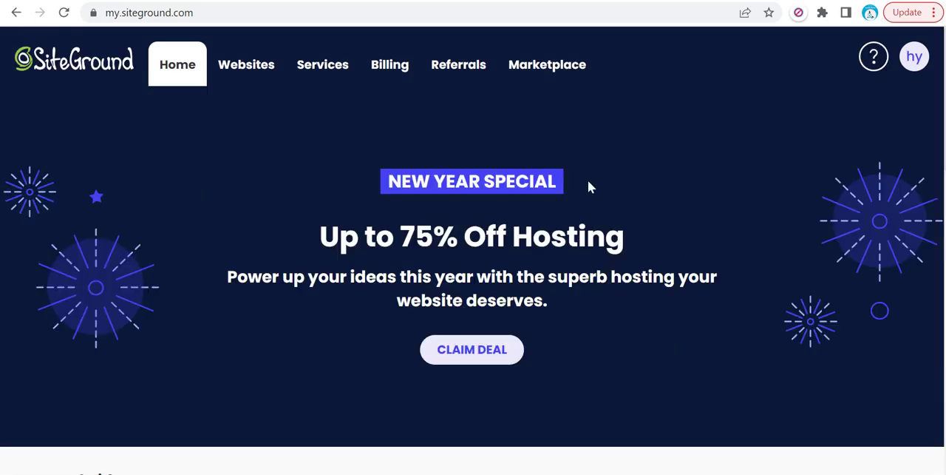
pyautogui.click(240, 73)
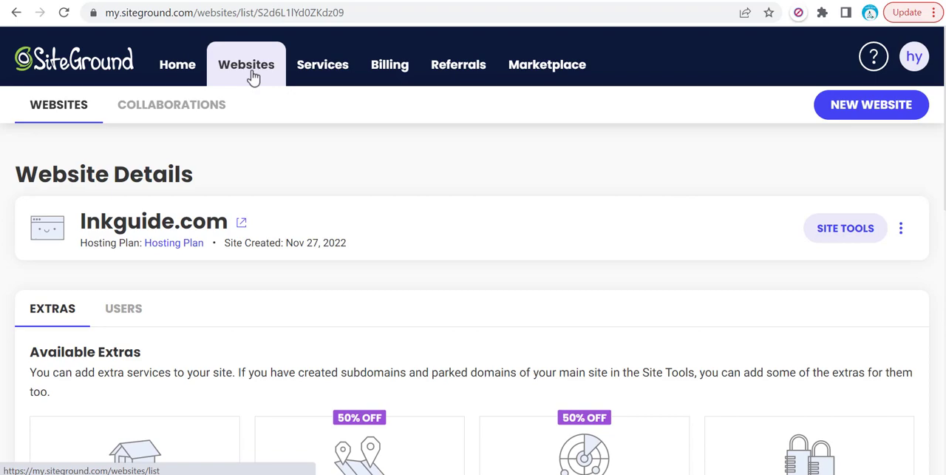
pyautogui.click(844, 231)
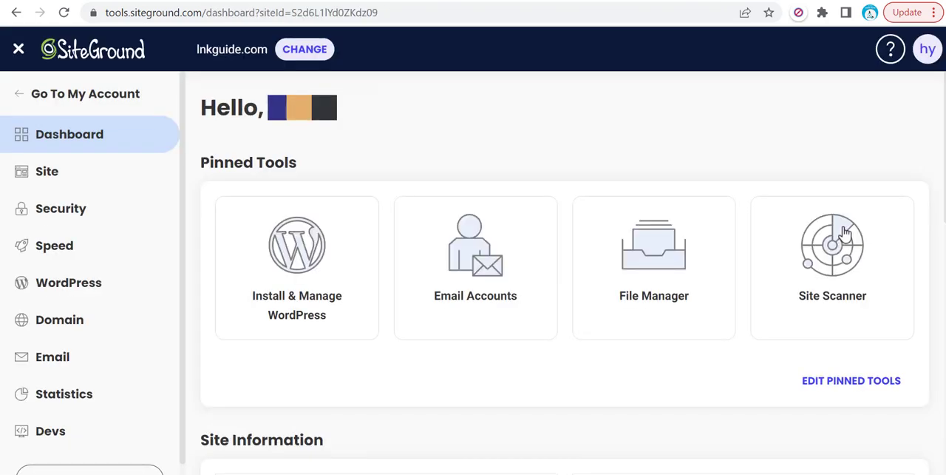
# - Create a new subdomain named top under lnkguide.com in the domain's subdomain settings
pyautogui.scroll(-1, 111, 248)
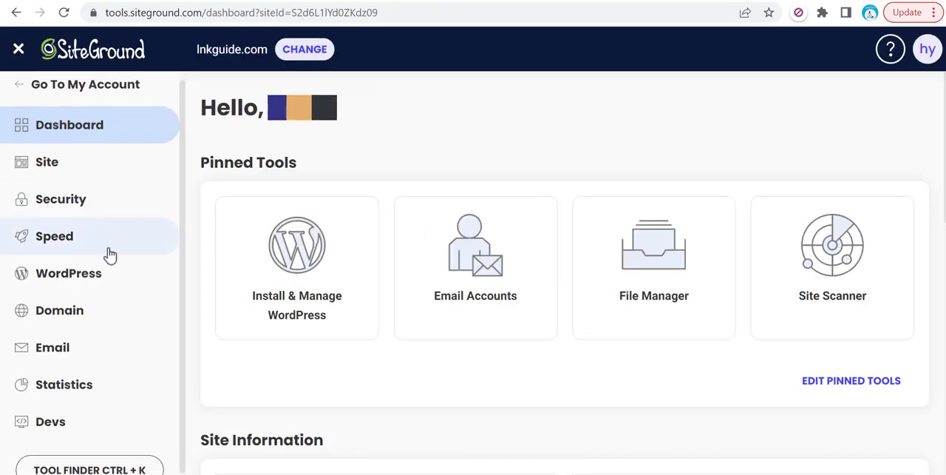
pyautogui.click(65, 310)
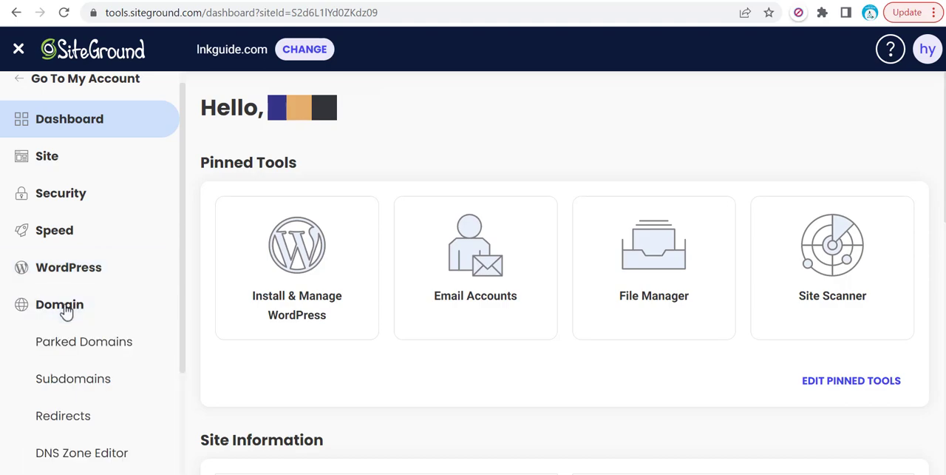
pyautogui.click(80, 381)
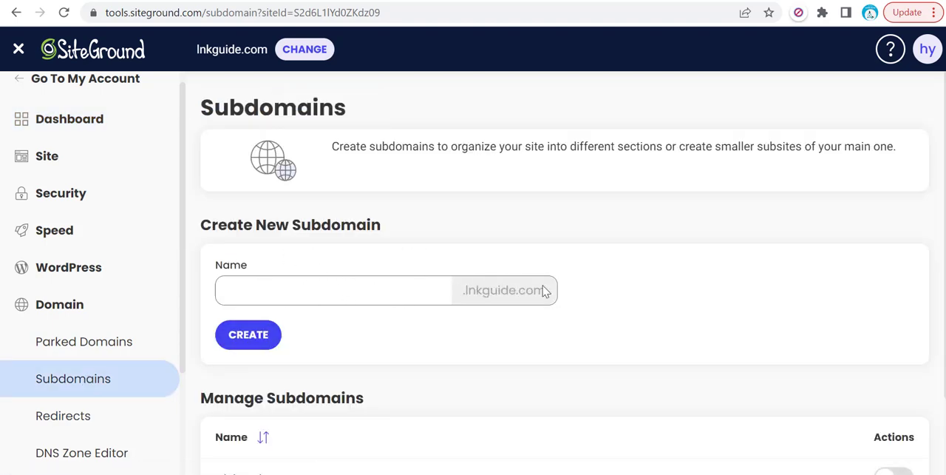
pyautogui.click(365, 287)
pyautogui.write('top')
pyautogui.click(244, 339)
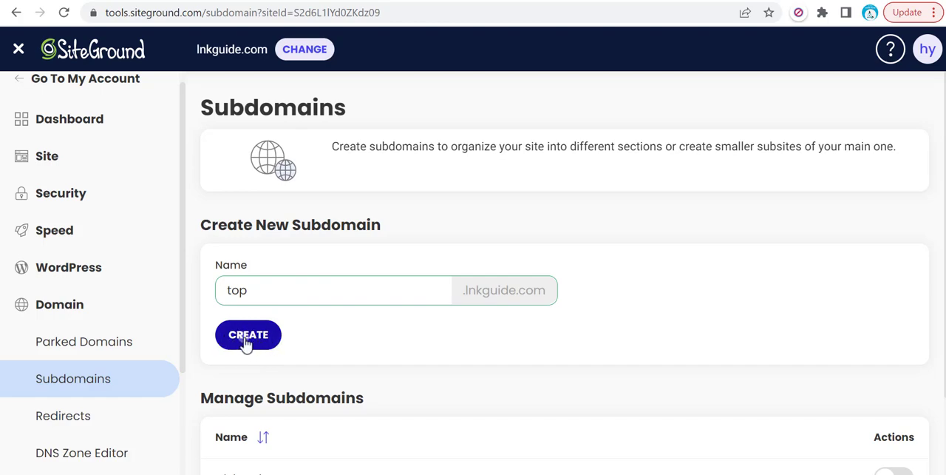
pyautogui.click(246, 339)
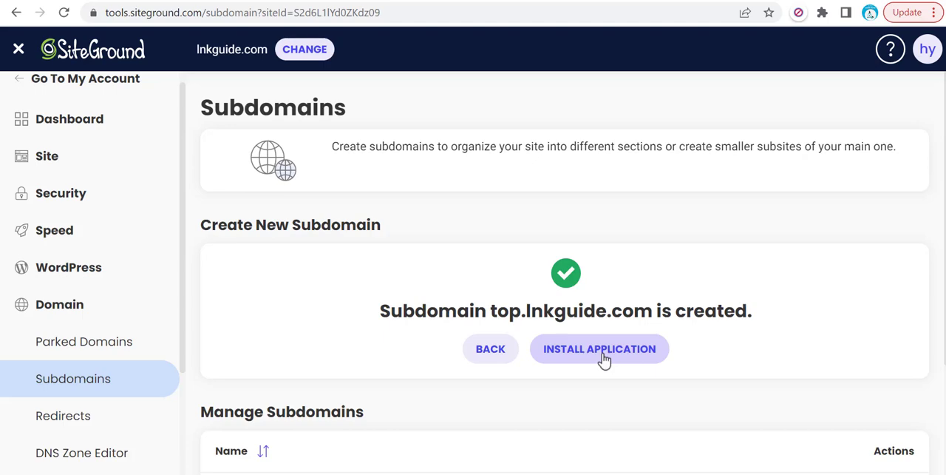
# - Open the application installer offered for the new subdomain and look through the installable applications
pyautogui.click(568, 355)
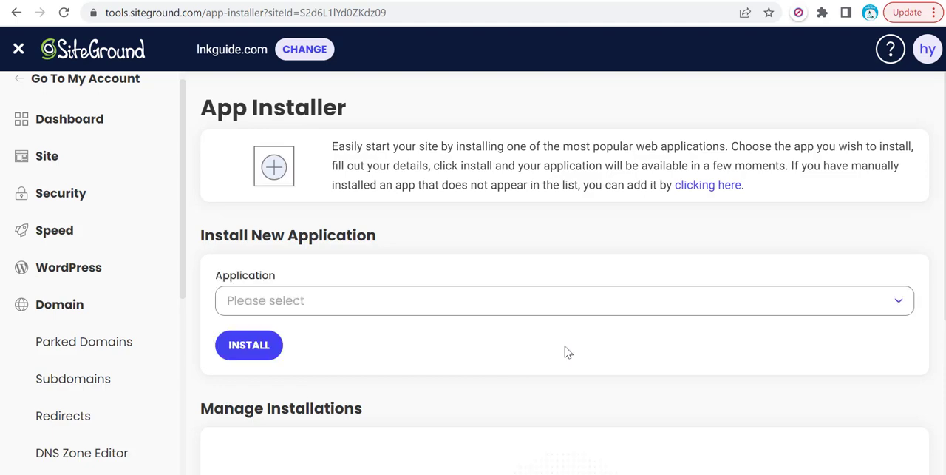
pyautogui.click(557, 309)
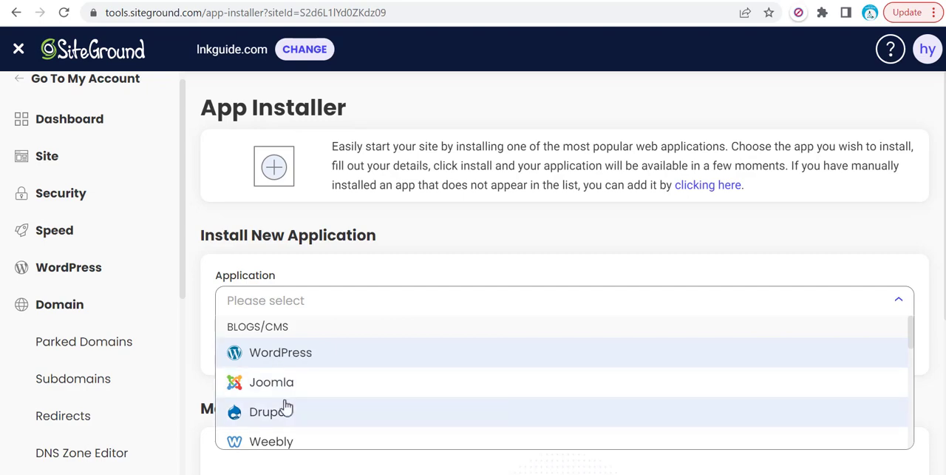
pyautogui.click(393, 223)
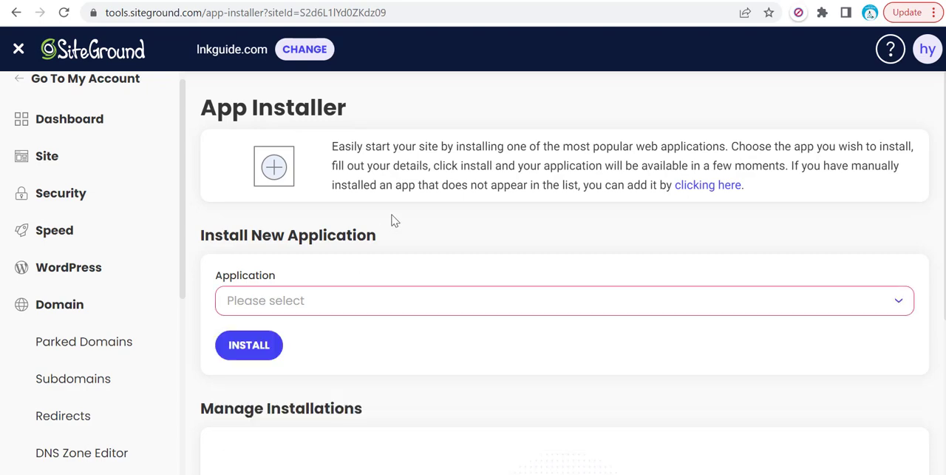
# - Return to the Subdomains page and locate the top.lnkguide.com entry among the managed subdomains
pyautogui.click(16, 12)
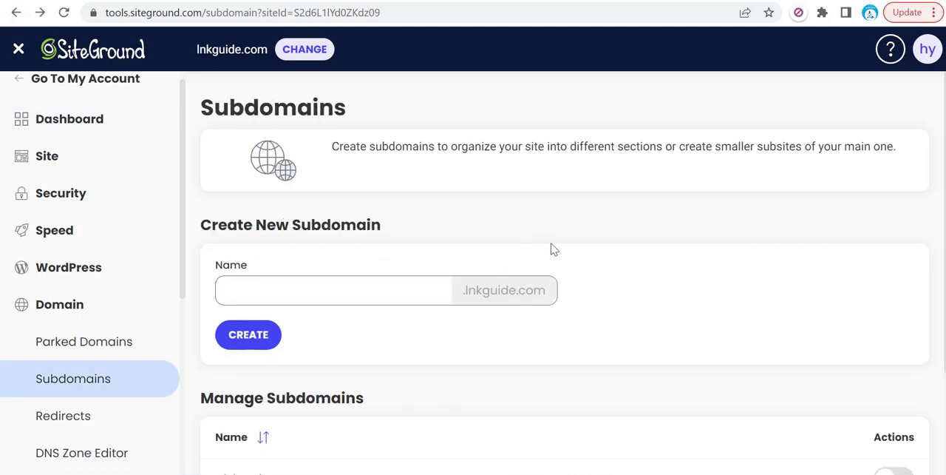
pyautogui.scroll(-2, 562, 251)
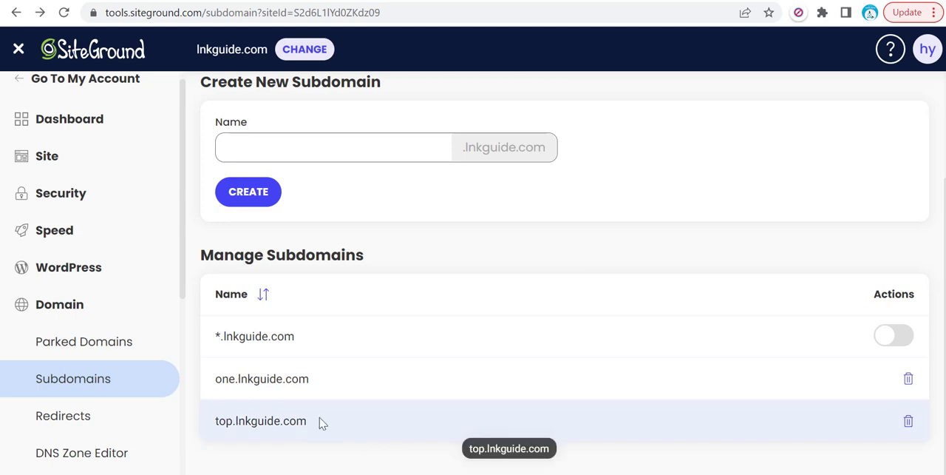
pyautogui.moveTo(314, 422); pyautogui.dragTo(214, 421)
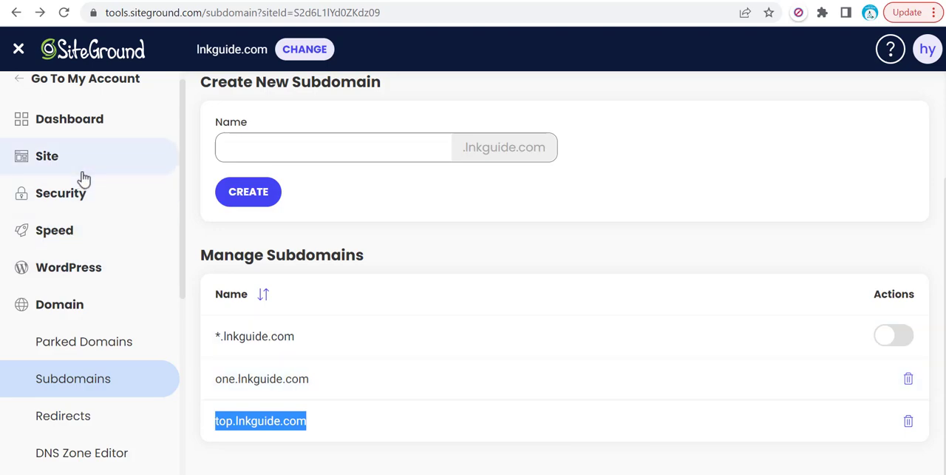
# - Open the public_html folder of top.lnkguide.com in the site's File Manager
pyautogui.scroll(1, 102, 194)
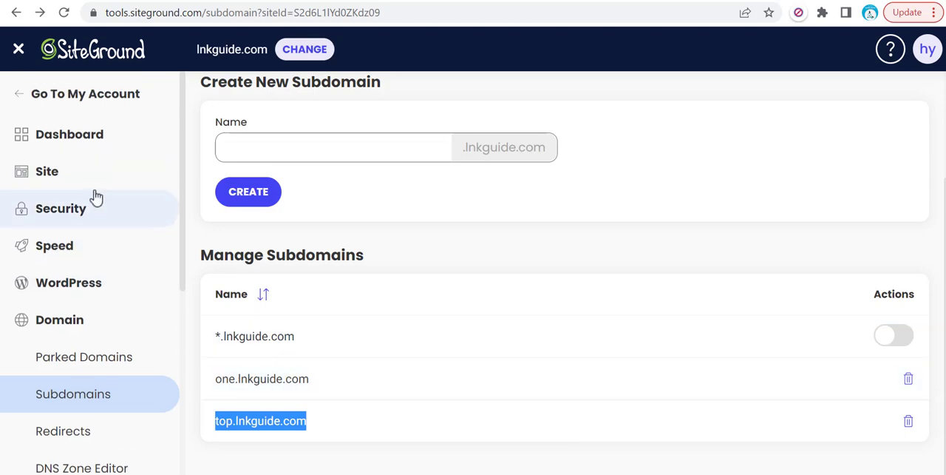
pyautogui.click(95, 188)
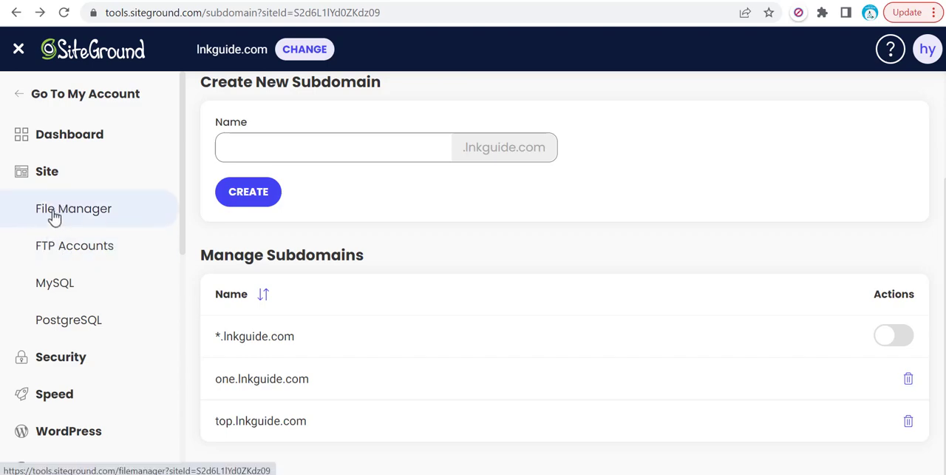
pyautogui.click(55, 215)
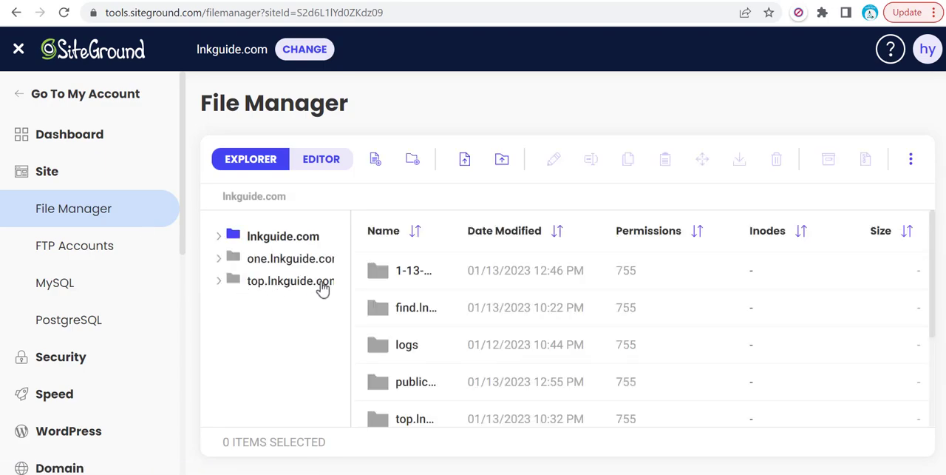
pyautogui.click(272, 289)
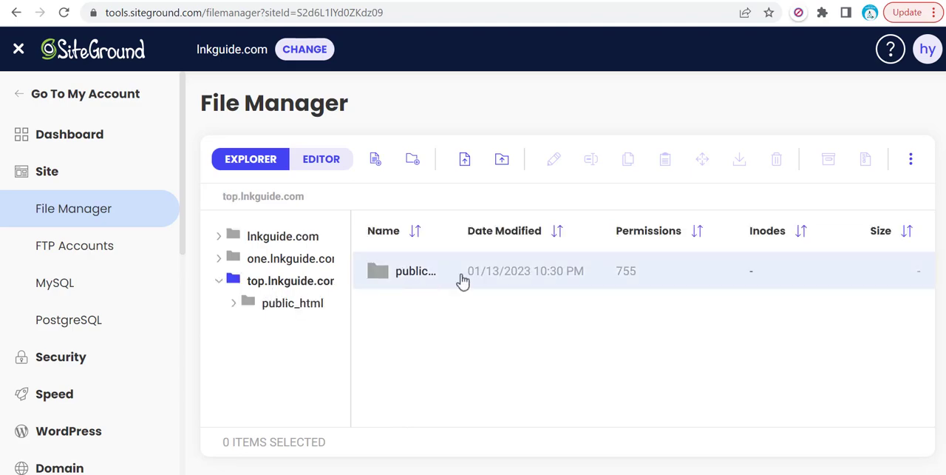
pyautogui.click(382, 275)
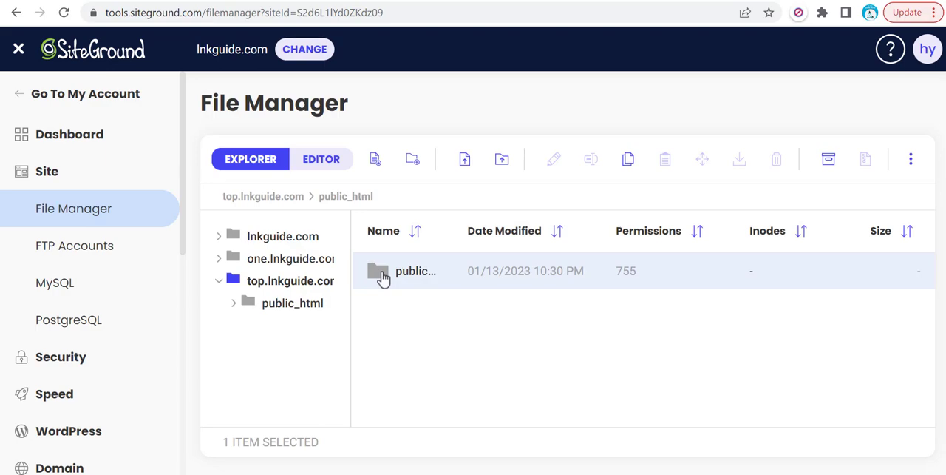
pyautogui.doubleClick(382, 275)
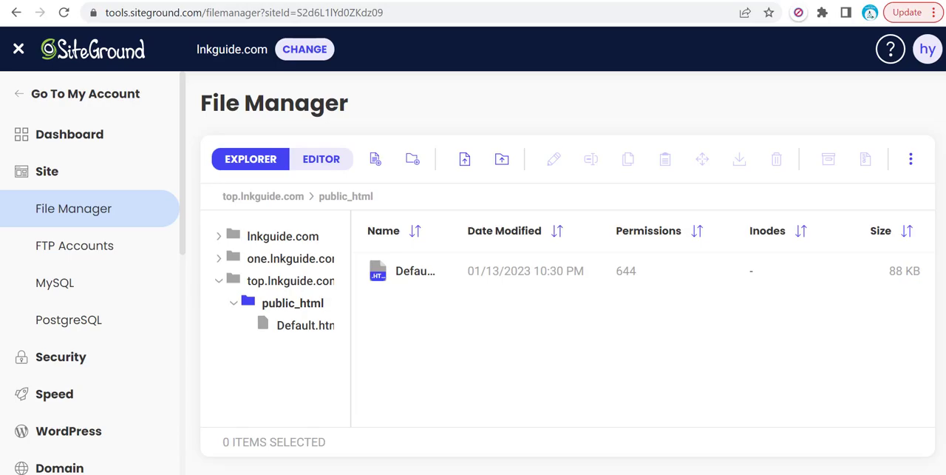
# - View the top.lnkguide.com website in the browser and return to the File Manager
pyautogui.hotkey('ctrl', 't')
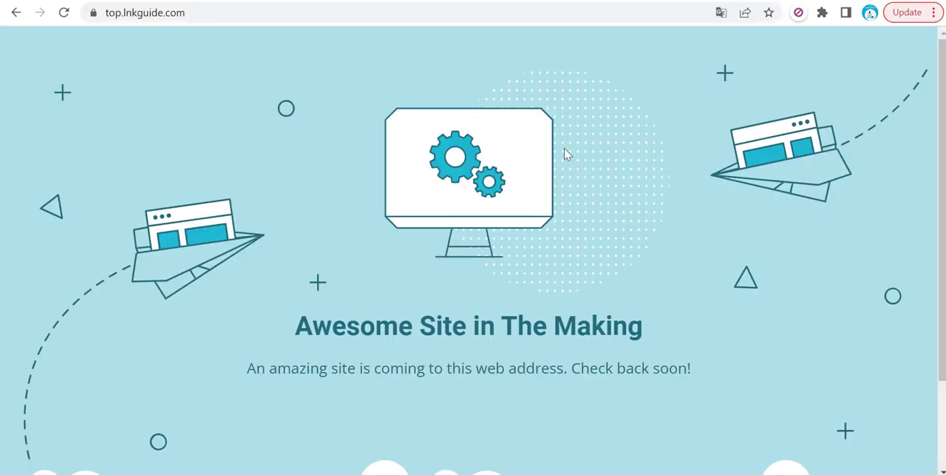
pyautogui.click(672, 0)
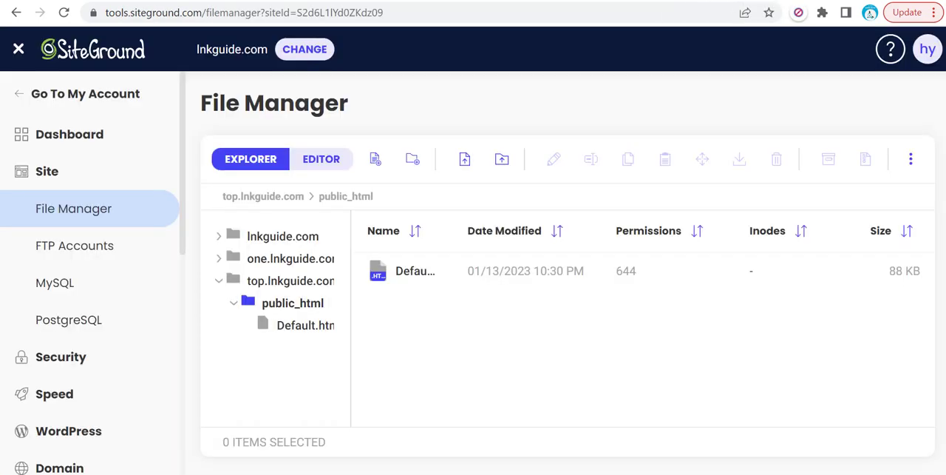
# - Switch to Sublime Text, maximize its window and write the <!DOCTYPE html> declaration and opening <html> tag in a blank file
pyautogui.moveTo(945, 144); pyautogui.dragTo(442, 27)
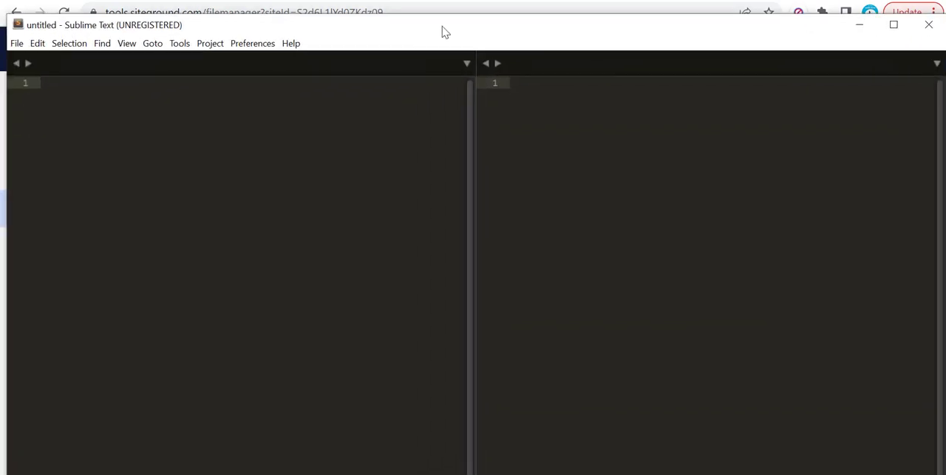
pyautogui.click(893, 30)
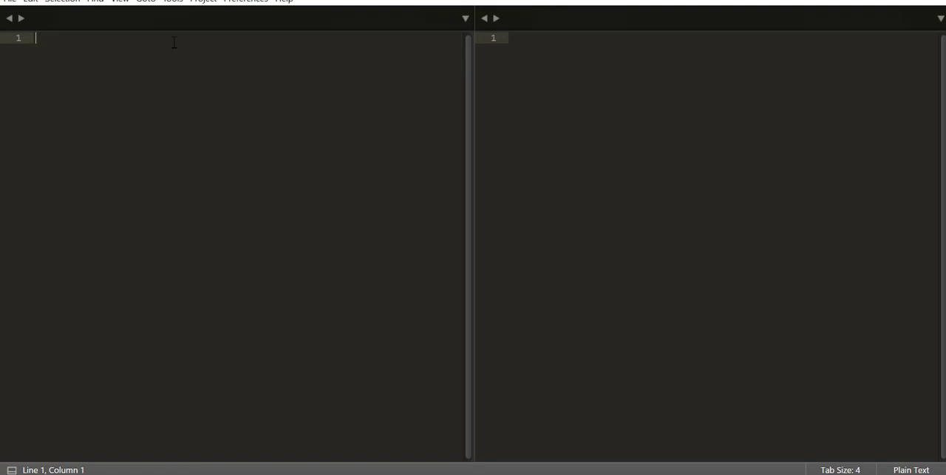
pyautogui.write('<')
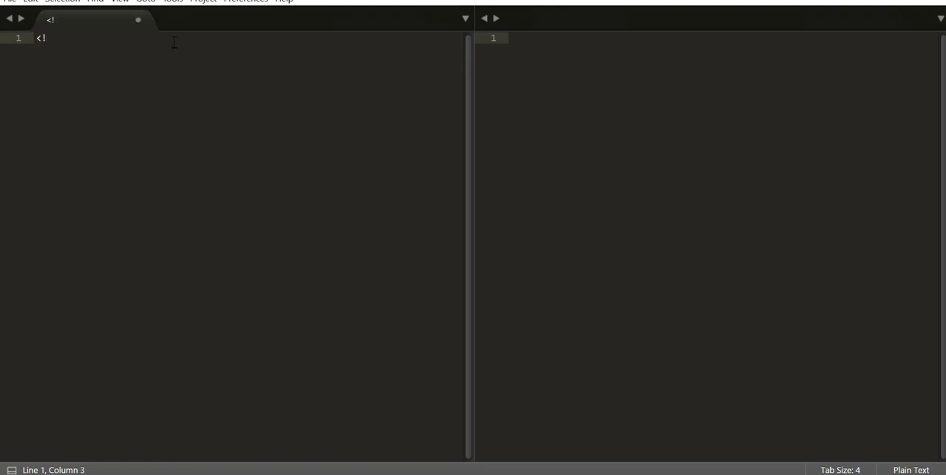
pyautogui.write('!DOCTYPE')
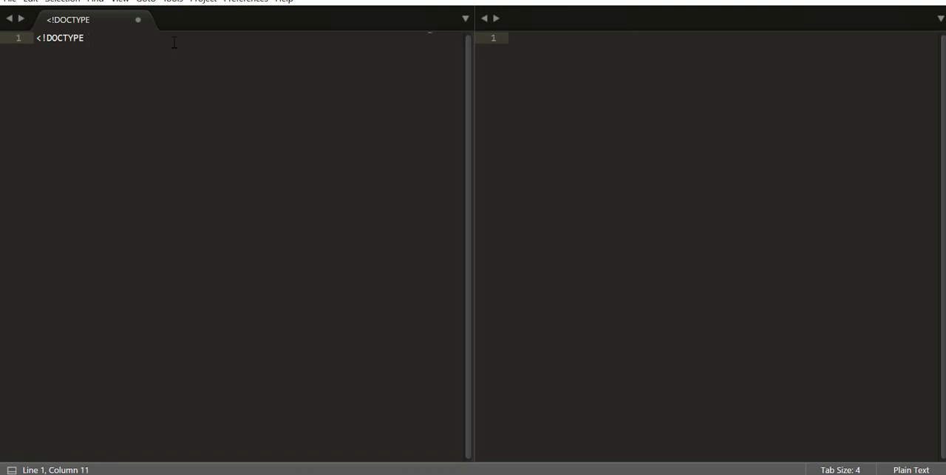
pyautogui.write(' html>')
pyautogui.press('Return')
pyautogui.write('<')
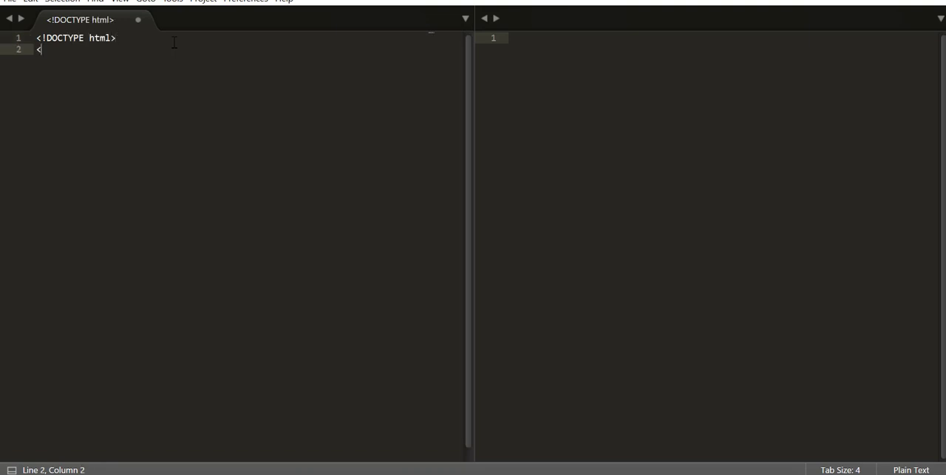
pyautogui.write('html>')
pyautogui.press('Return')
# - Add a head section below the <html> tag containing the page title "Lnk Guide"
pyautogui.write('<hea')
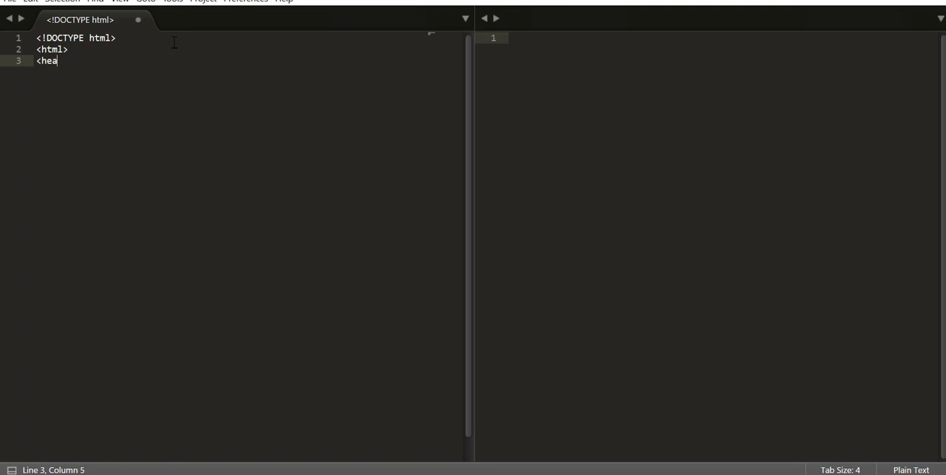
pyautogui.write('d>')
pyautogui.press('Return')
pyautogui.write('<')
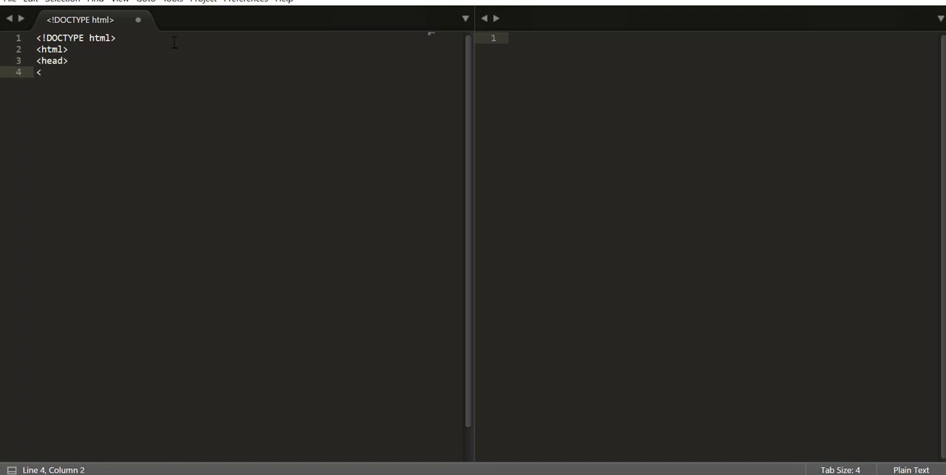
pyautogui.write('title>Lnk Guide</')
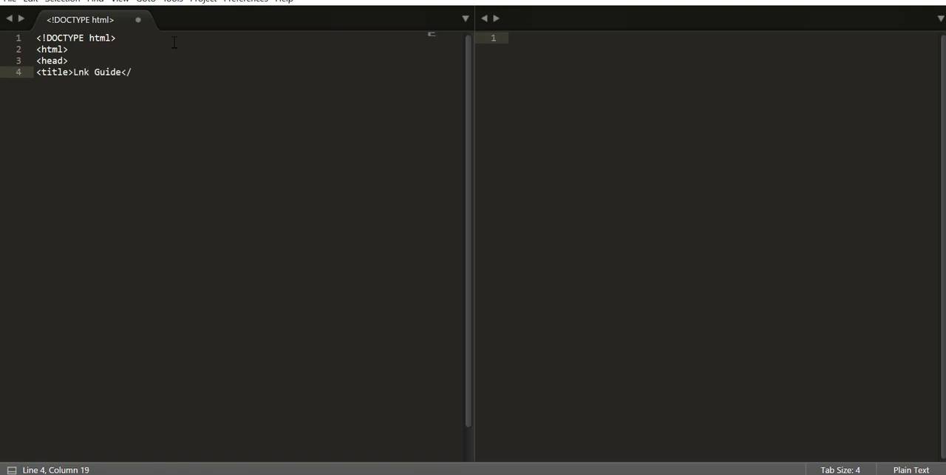
pyautogui.write('title>')
pyautogui.press('Return')
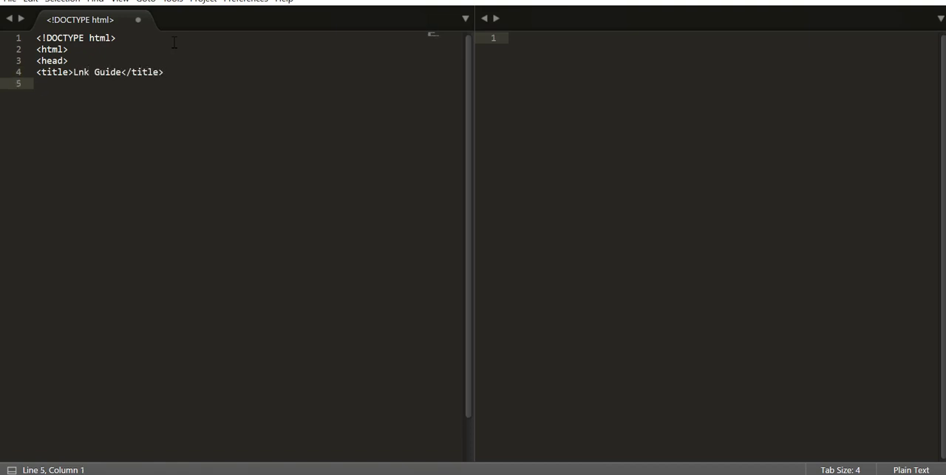
pyautogui.write('</head>')
pyautogui.press('Return')
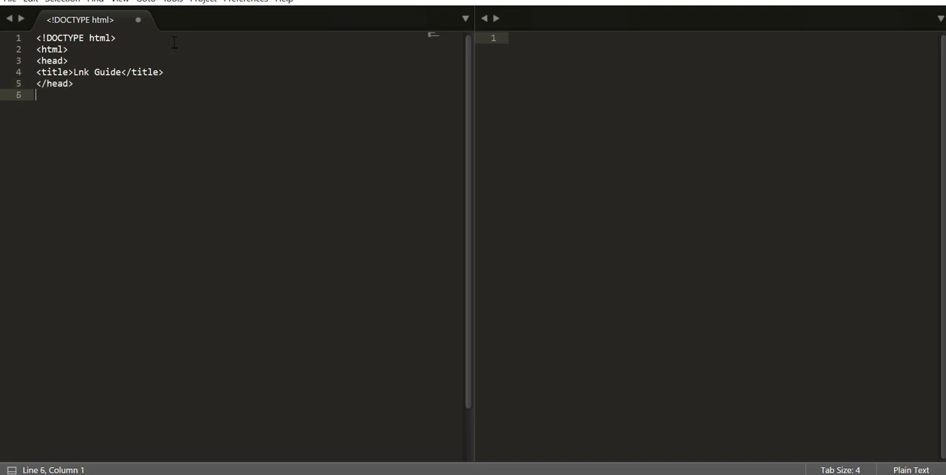
# - Add an h1 heading "Lnk Guide" and a paragraph "Thanks" below the head section, separated by a blank line
pyautogui.press('Return')
pyautogui.write('<h1>')
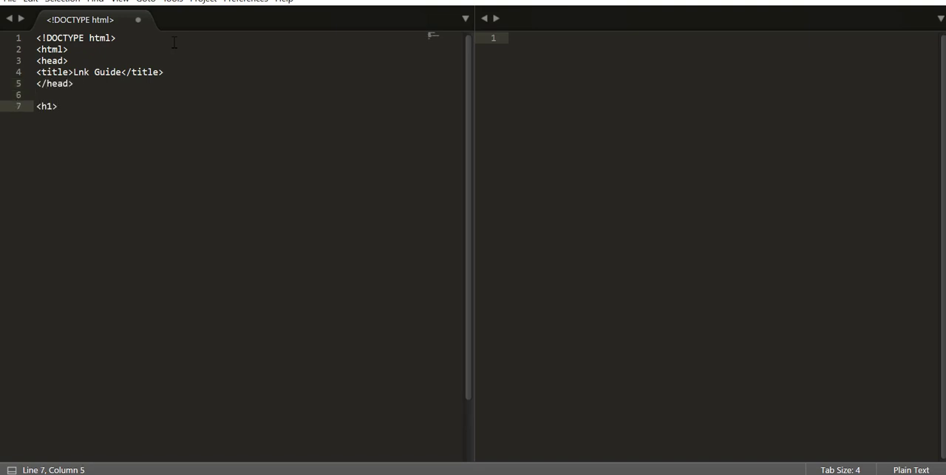
pyautogui.write('Lnk Guide</h1>')
pyautogui.press('Return')
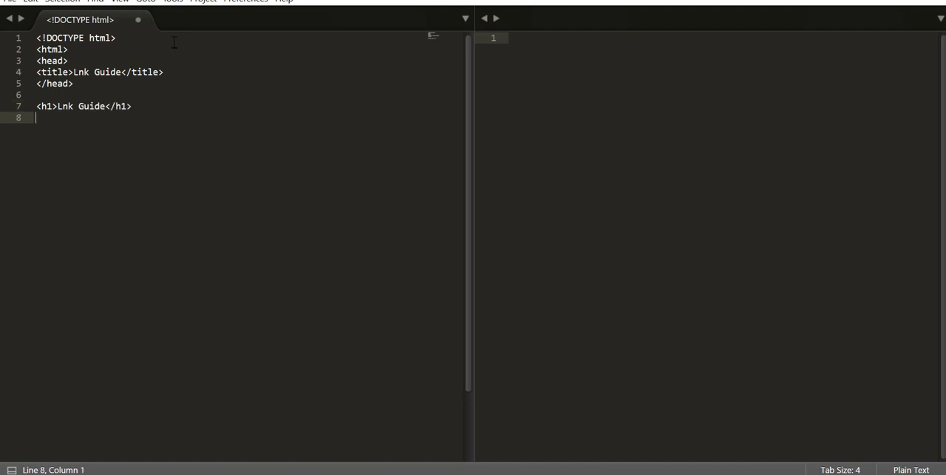
pyautogui.write('<p>Thanks</p>')
pyautogui.press('Return')
pyautogui.press('Return')
# - Add the closing </body> and </html> tags below the "Thanks" paragraph, separated by blank lines
pyautogui.write('</body>')
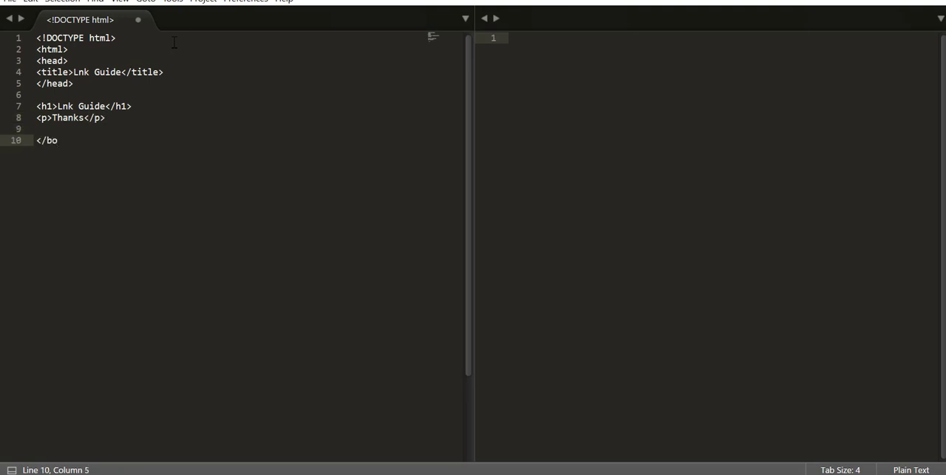
pyautogui.press('Return')
pyautogui.press('Return')
pyautogui.write('</html>')
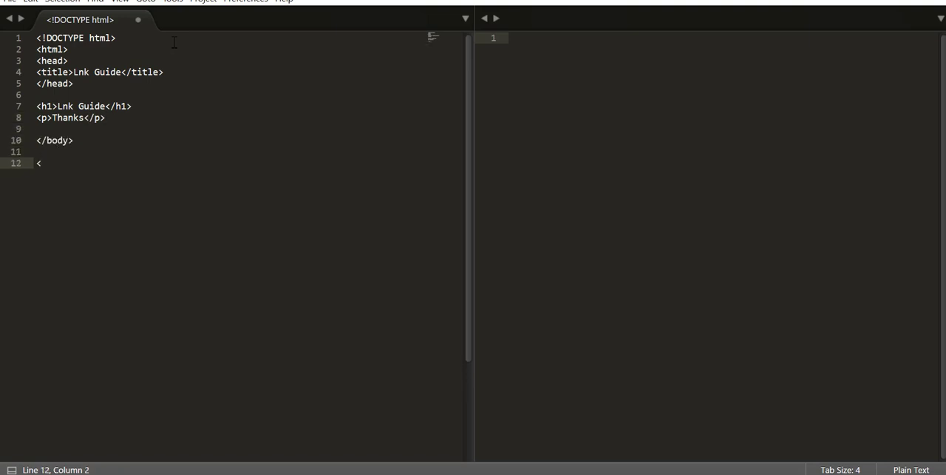
# - Insert the opening <body> tag on a new line directly below the closing </head> tag
pyautogui.click(82, 85)
pyautogui.press('Return')
pyautogui.write('<')
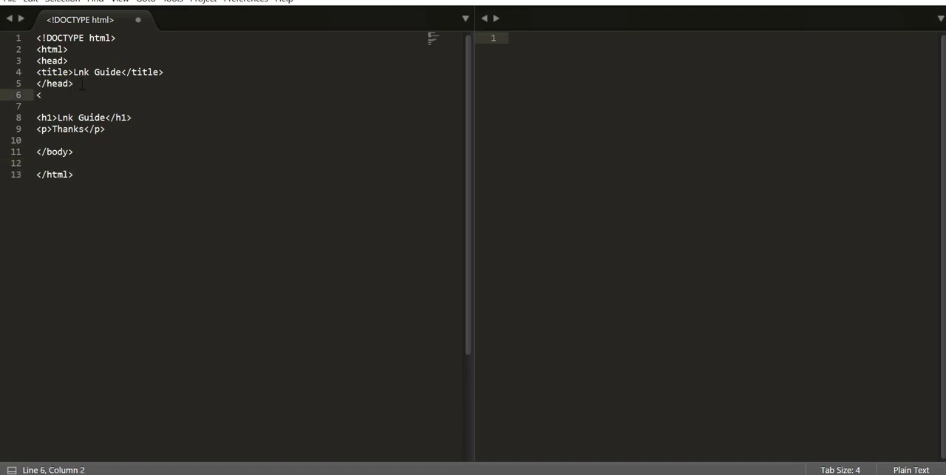
pyautogui.write('body>')
# - Save the HTML file in the Downloads folder as index.html
pyautogui.click(10, 3)
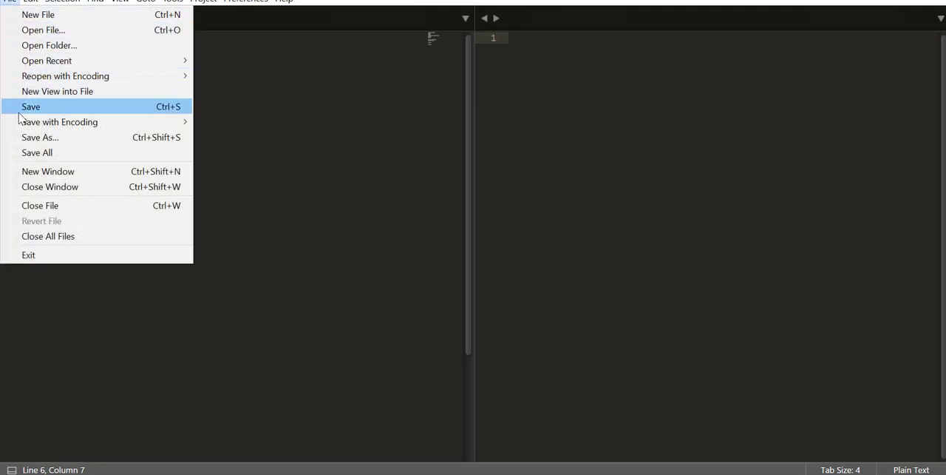
pyautogui.click(18, 137)
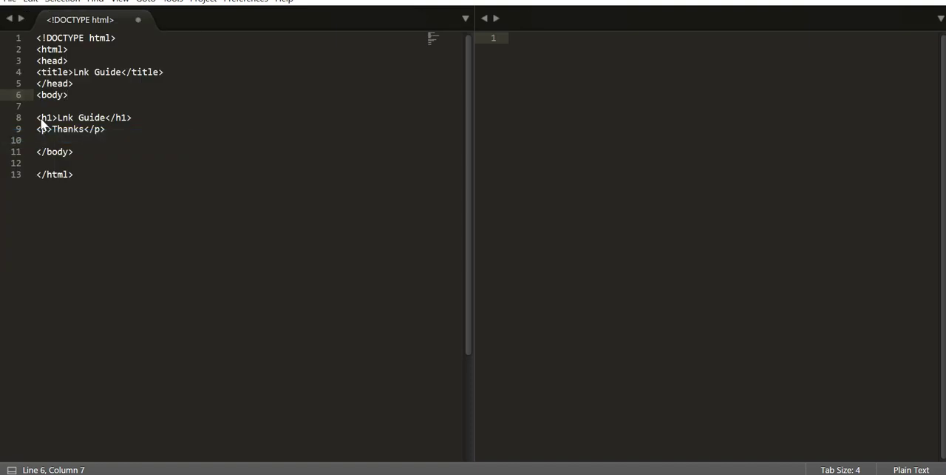
pyautogui.click(41, 117)
pyautogui.hotkey('ctrl', 's')
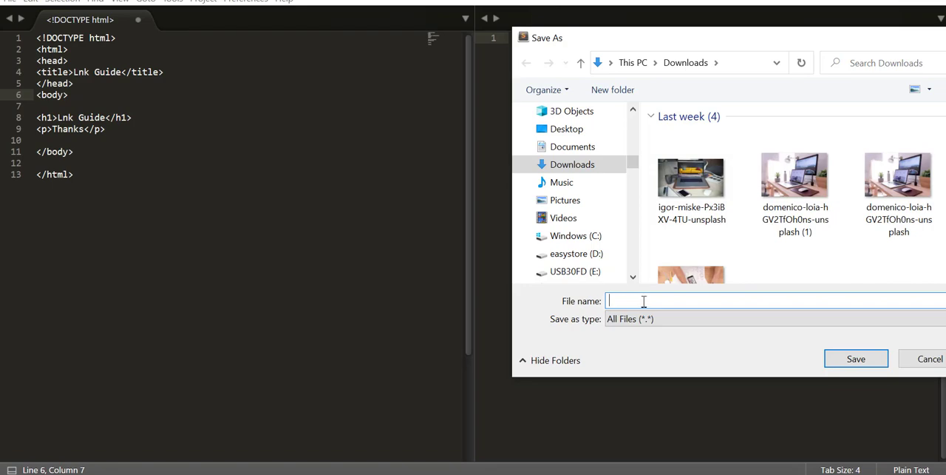
pyautogui.write('in')
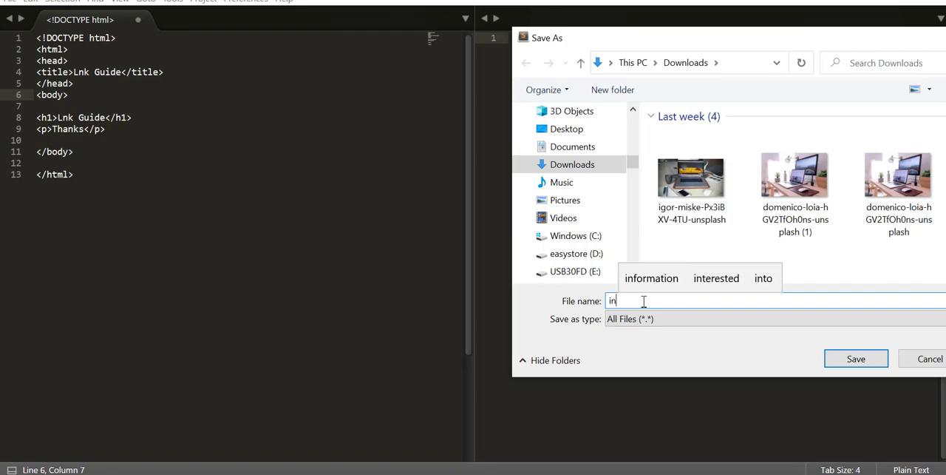
pyautogui.write('de')
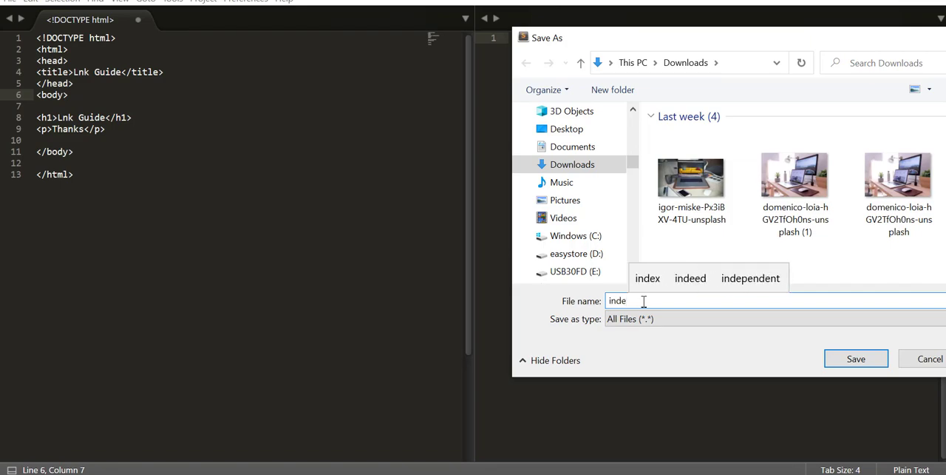
pyautogui.write('x')
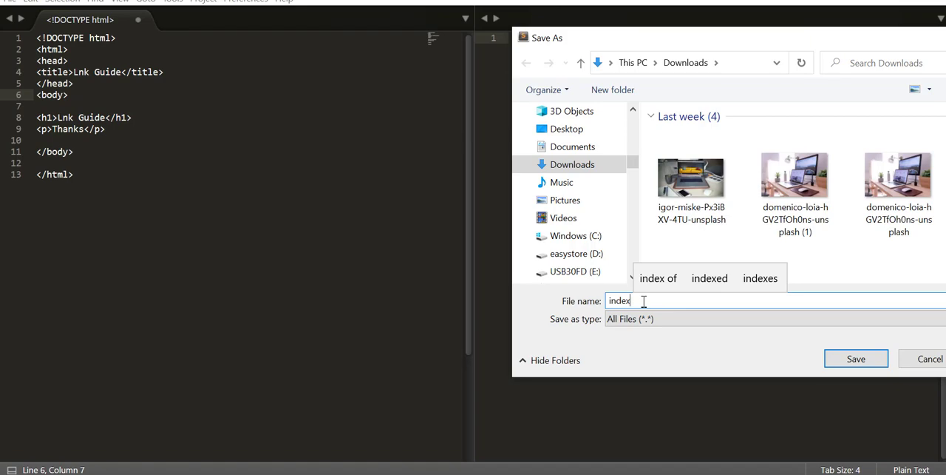
pyautogui.write('.html')
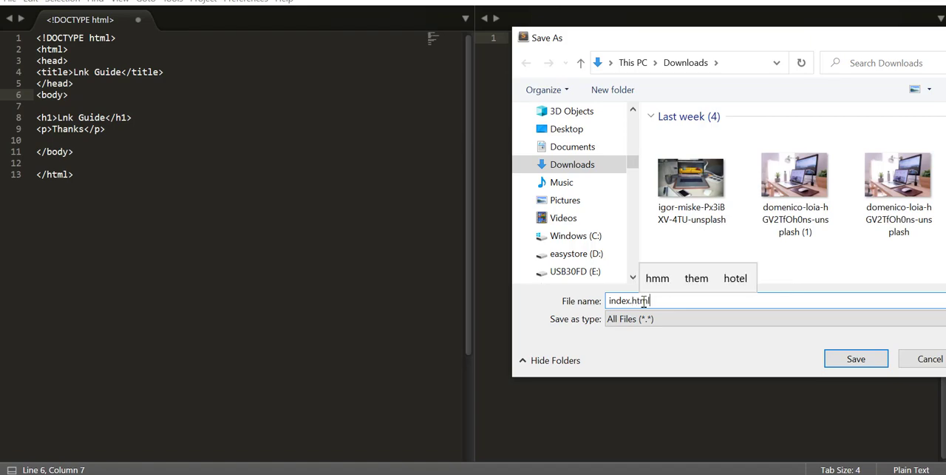
pyautogui.click(839, 359)
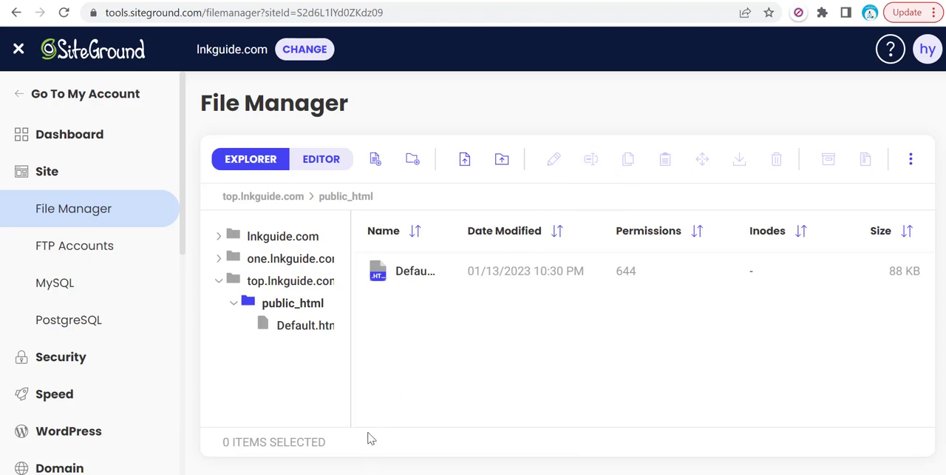
# - Upload index.html from Downloads to the public_html folder of top.lnkguide.com in the SiteGround File Manager
pyautogui.click(465, 164)
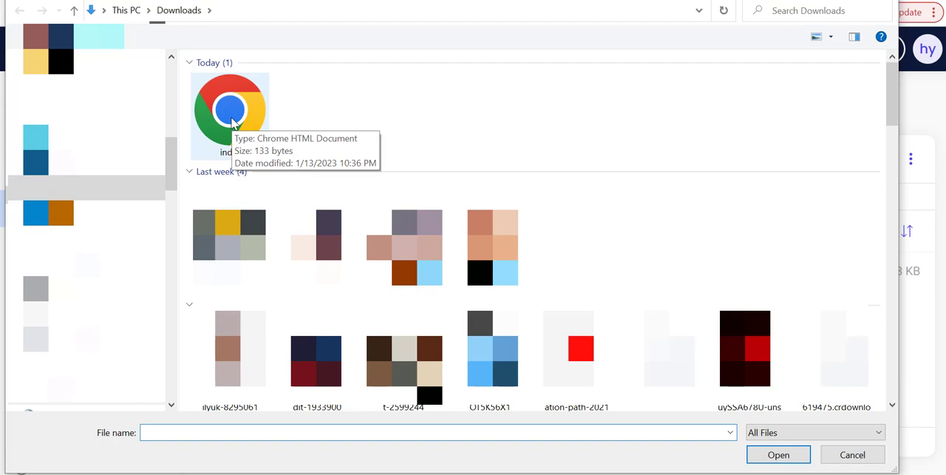
pyautogui.doubleClick(233, 122)
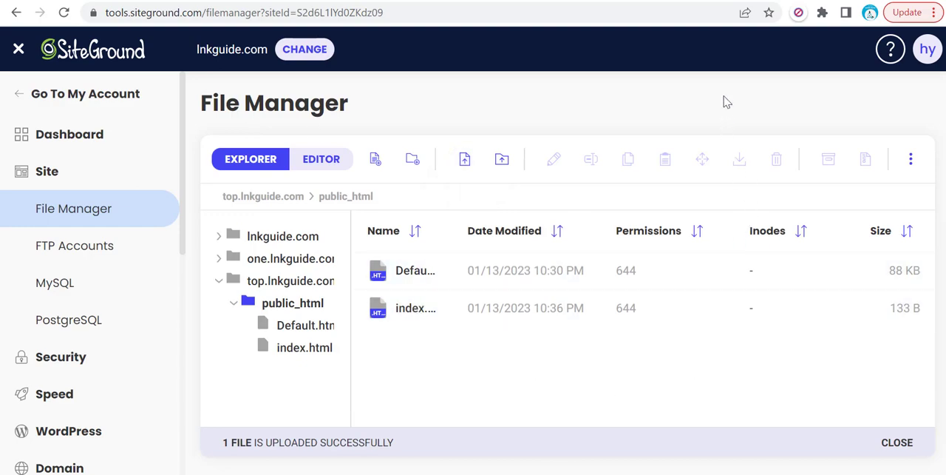
pyautogui.click(730, 0)
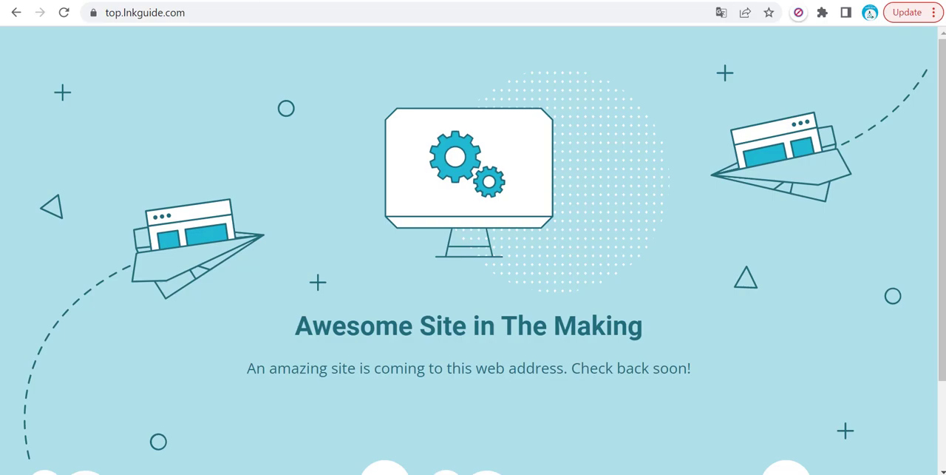
pyautogui.click(64, 12)
pyautogui.click(226, 15)
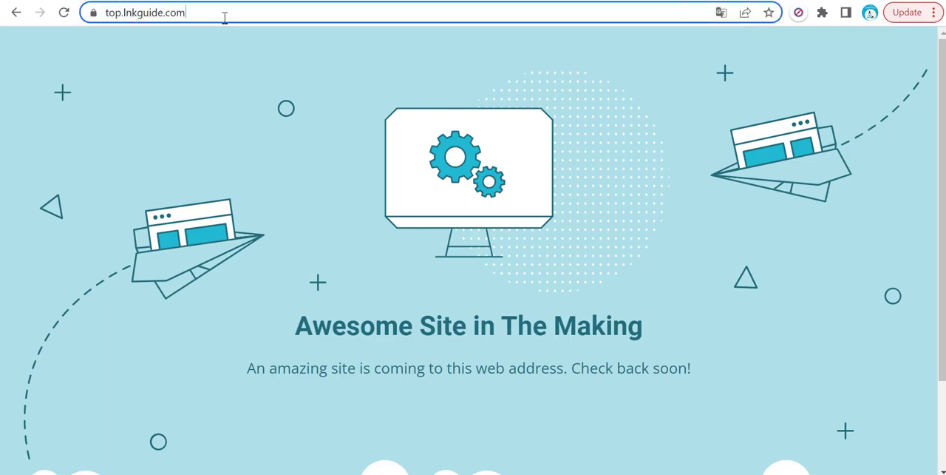
pyautogui.click(224, 9)
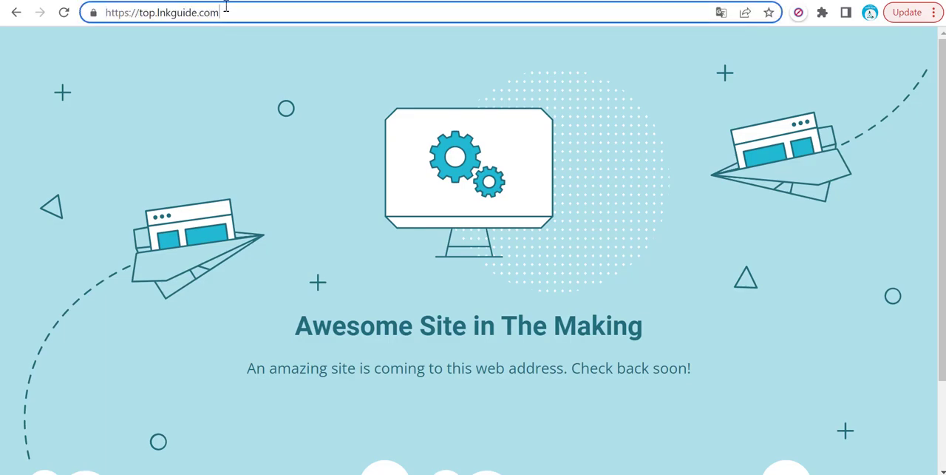
pyautogui.write('/')
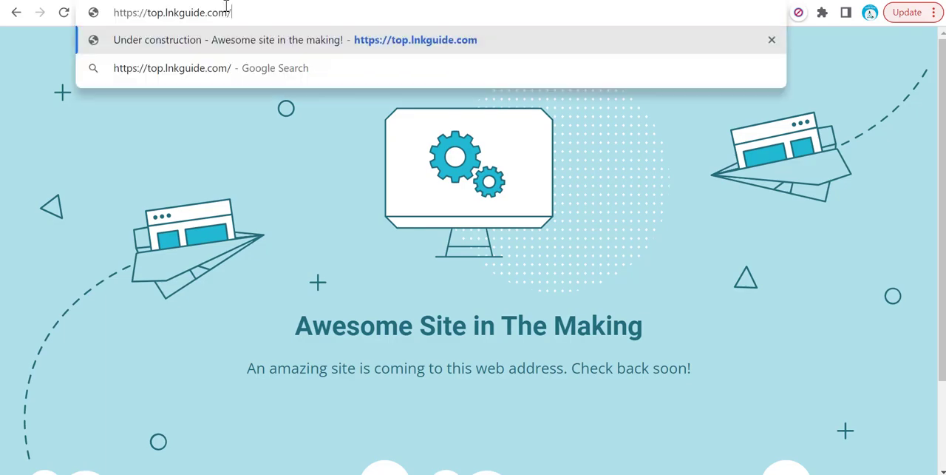
pyautogui.write('in')
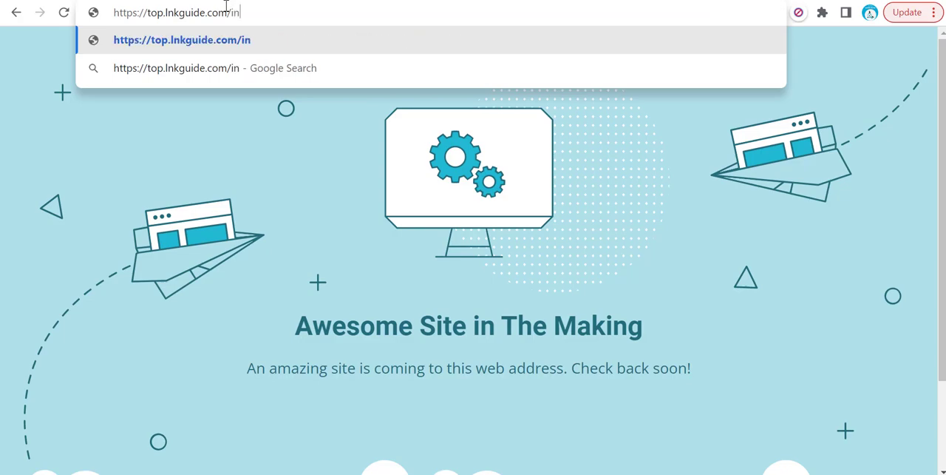
pyautogui.write('de')
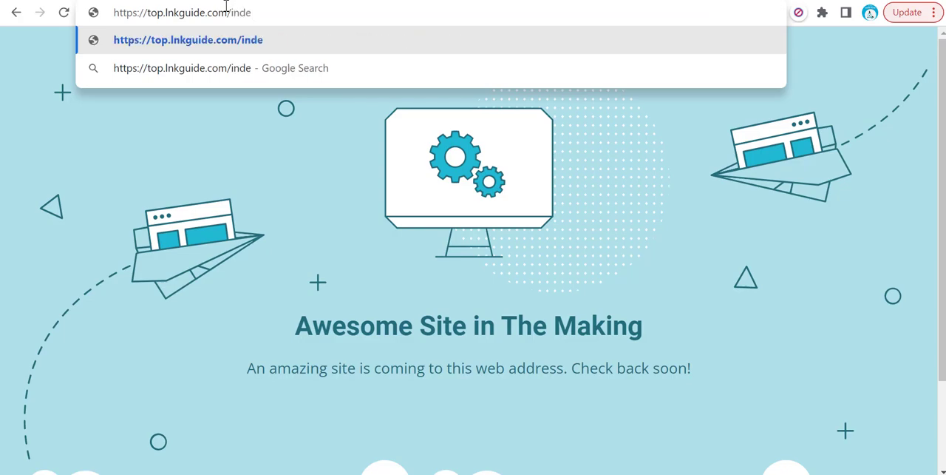
pyautogui.write('x')
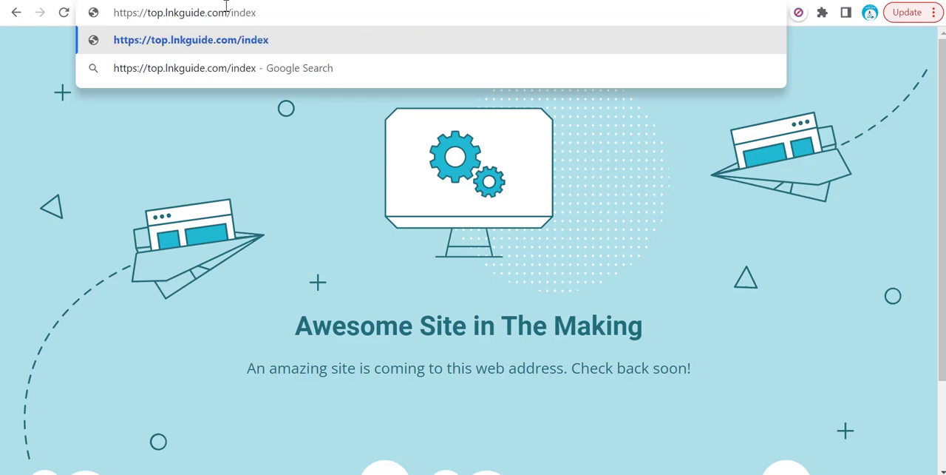
pyautogui.write('.html')
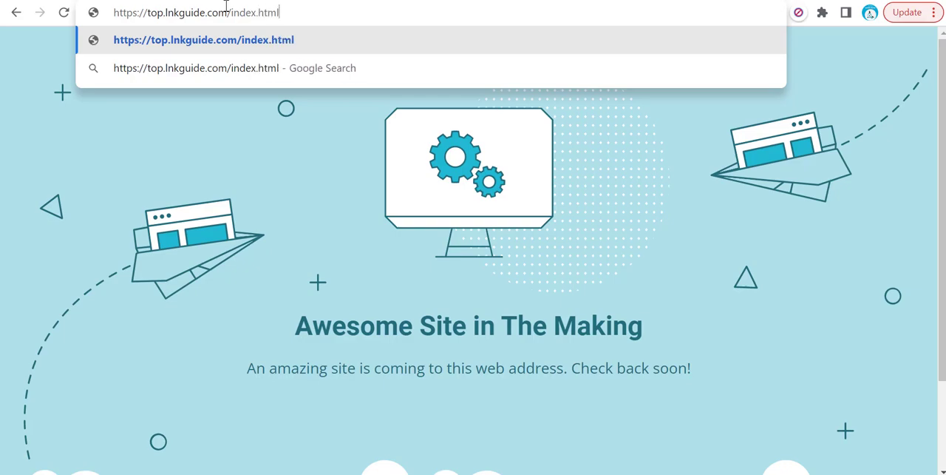
pyautogui.press('Return')
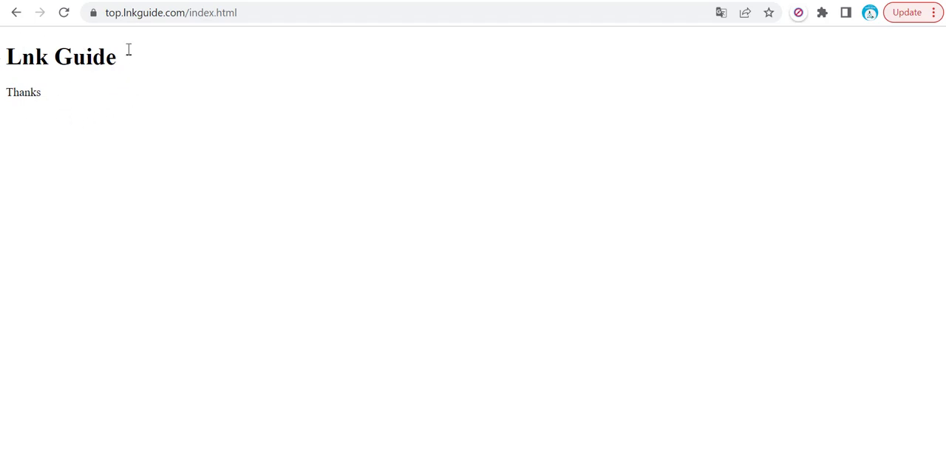
pyautogui.click(267, 16)
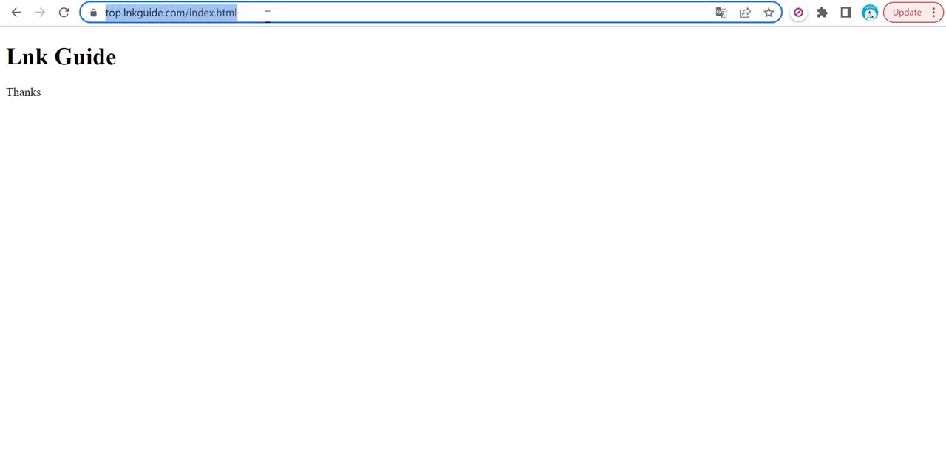